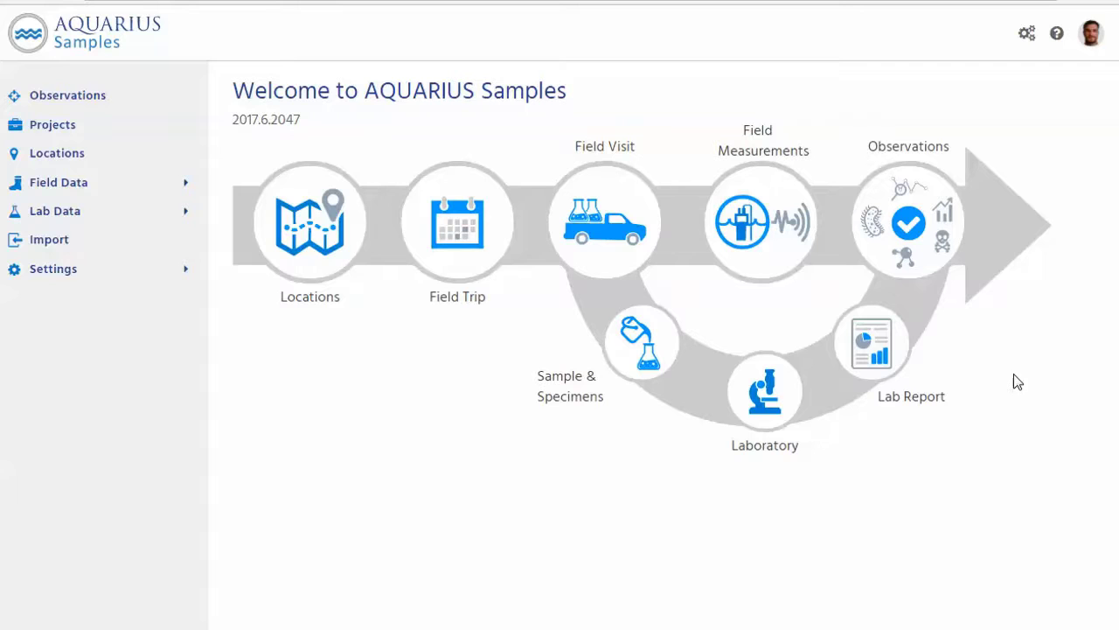
On the Observations page, filter locations to Patuxent River sites AI004, AI005 and AI006.
left_click(925, 237)
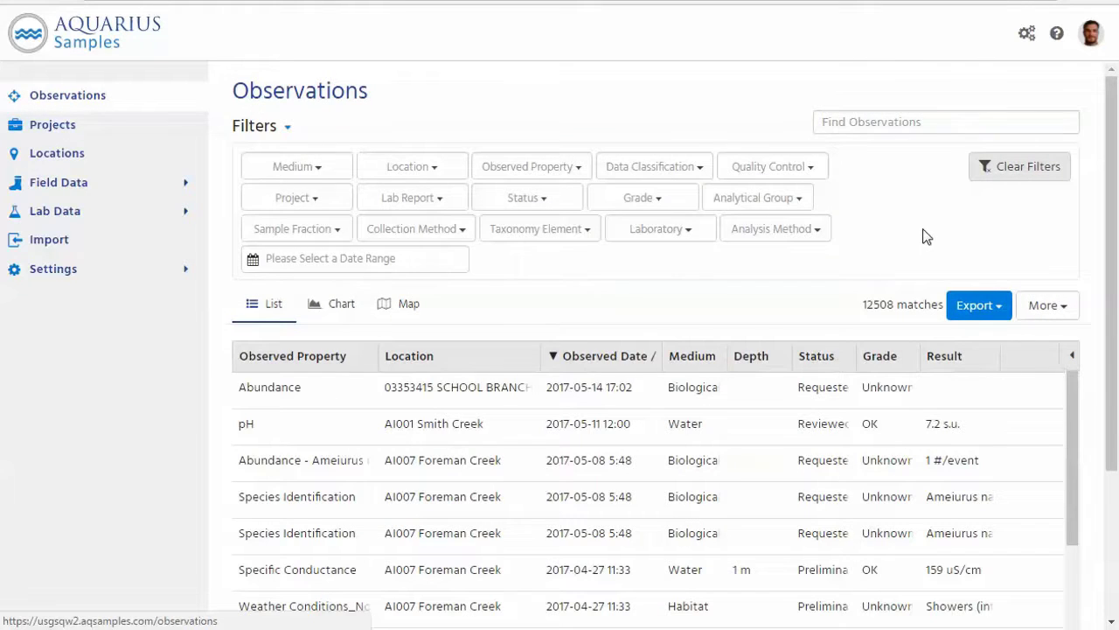
left_click(433, 174)
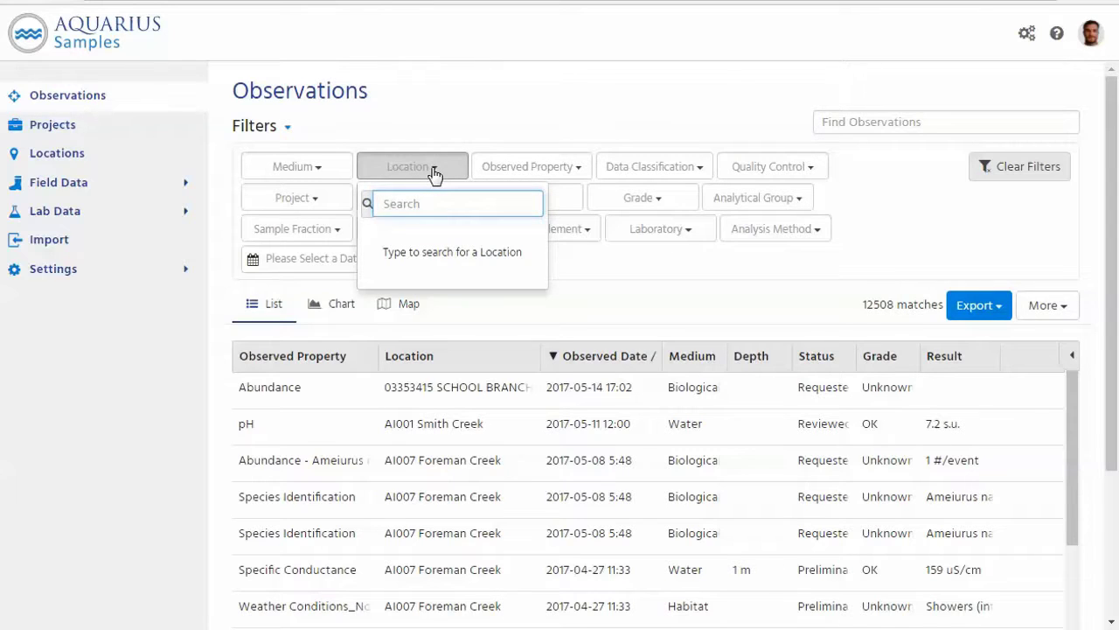
type("patux")
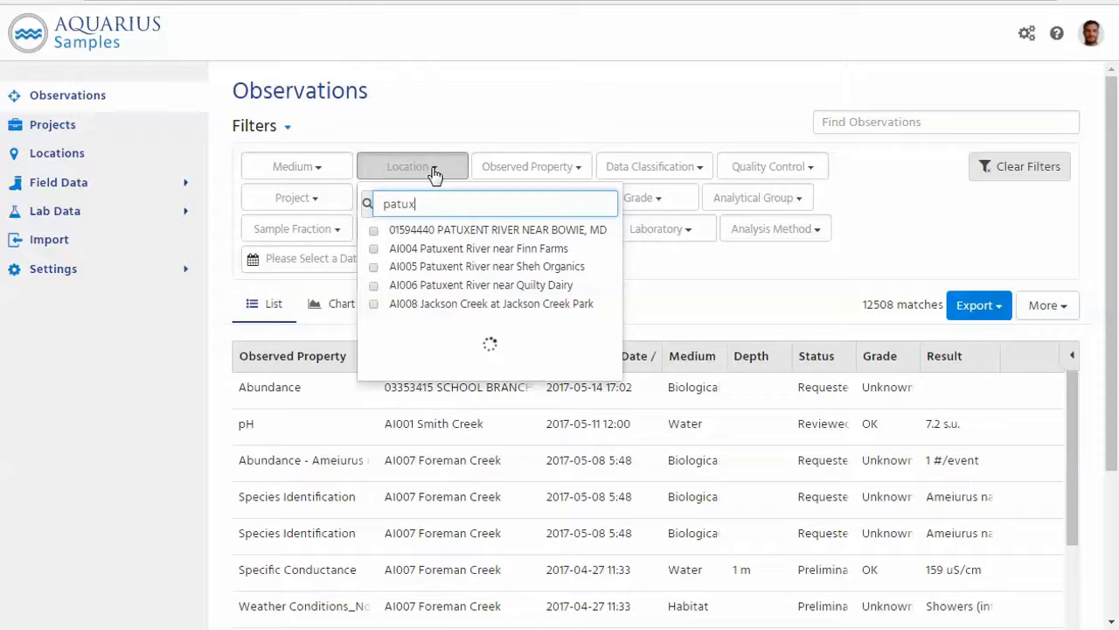
left_click_drag(414, 252, 406, 275)
left_click(407, 267)
left_click(407, 286)
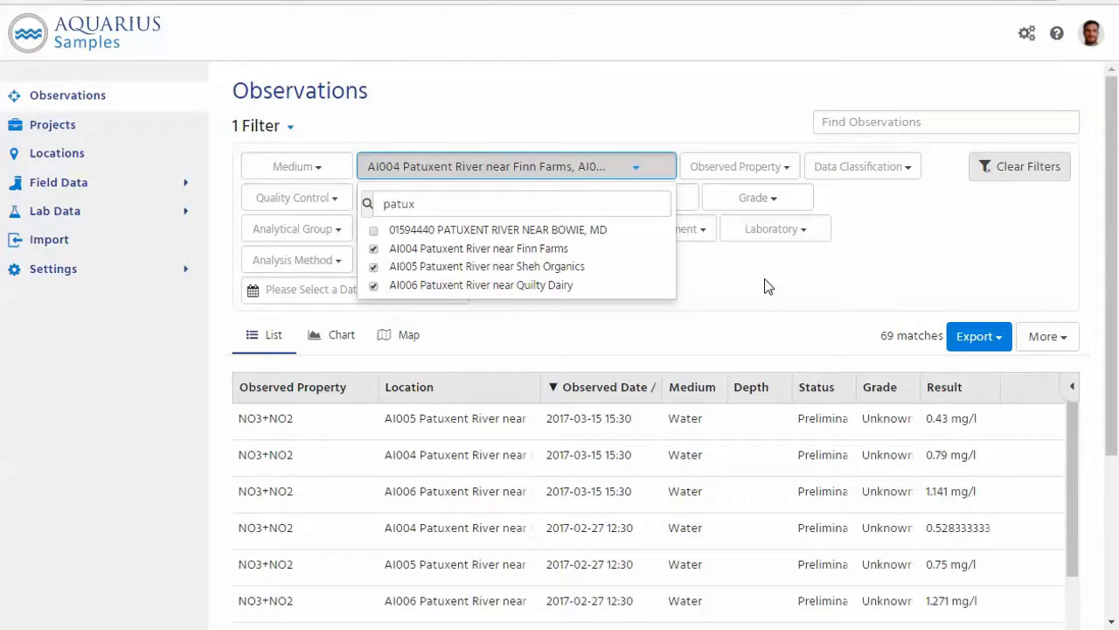
left_click(764, 286)
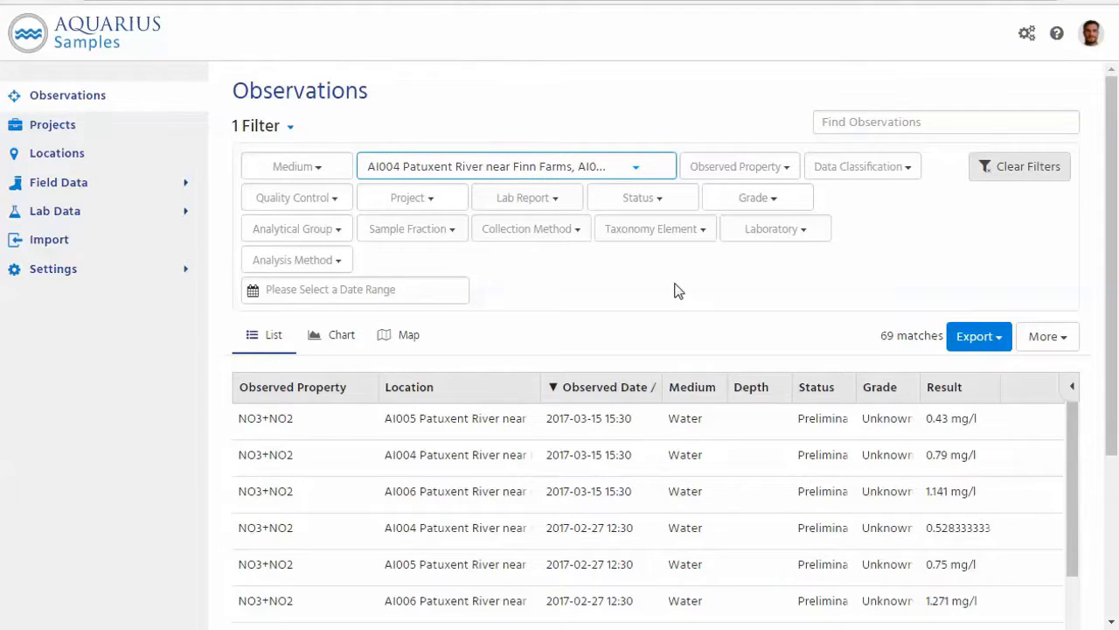
Limit the observed property to NO3+NO2, collapse the filters and switch to the chart view.
left_click(781, 169)
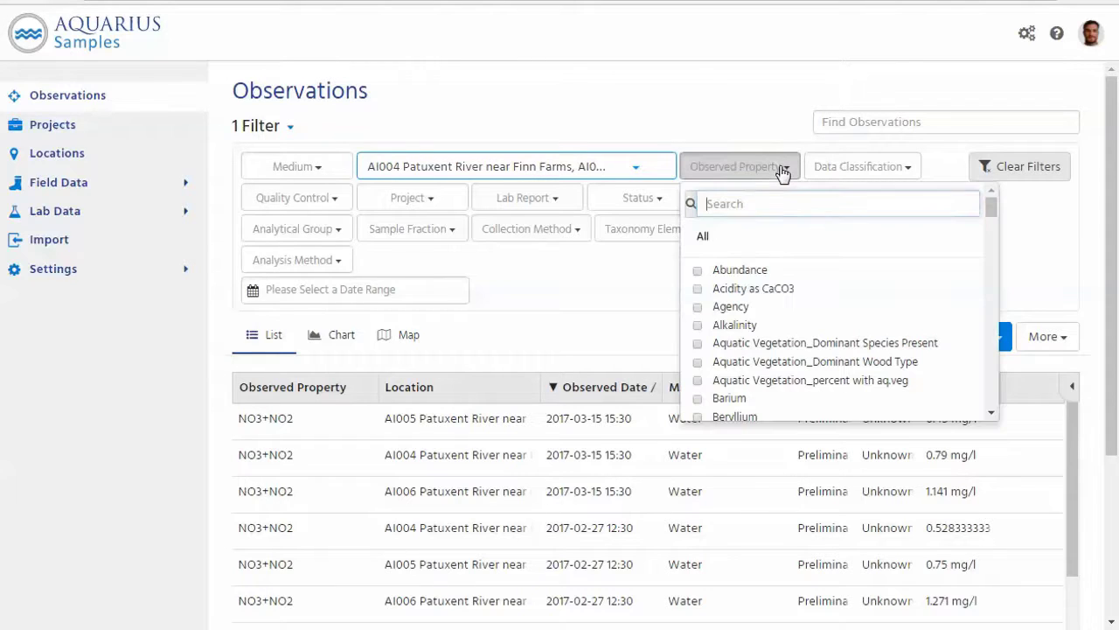
type("no")
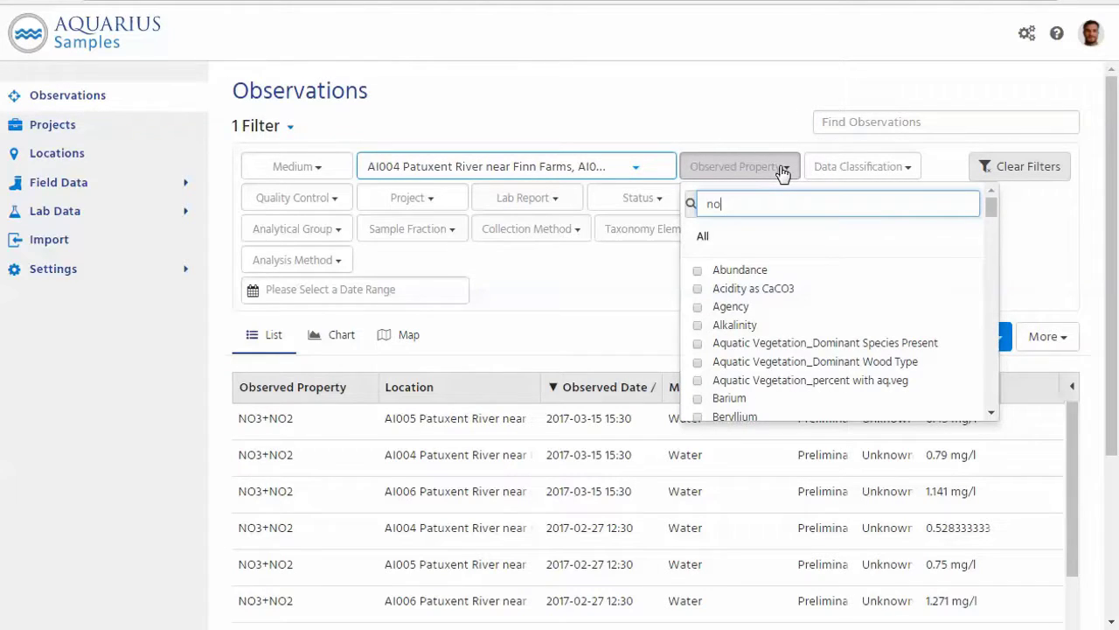
left_click(752, 270)
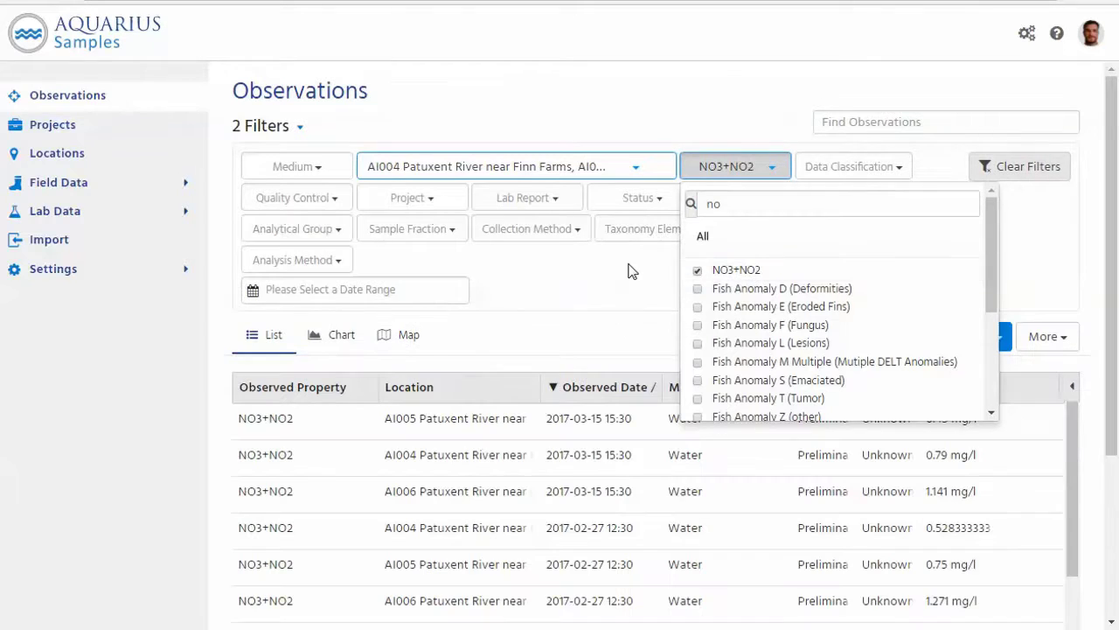
left_click(306, 128)
left_click(330, 170)
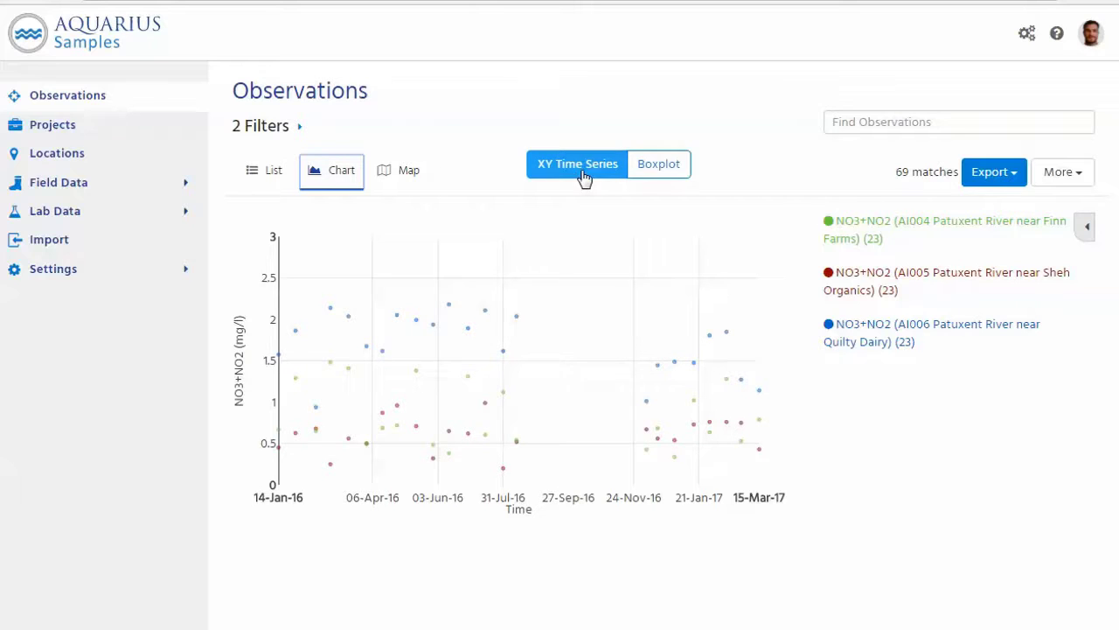
View the results as box plots, then as an XY time series, and inspect AI006's 2.137 mg/l reading.
left_click(662, 170)
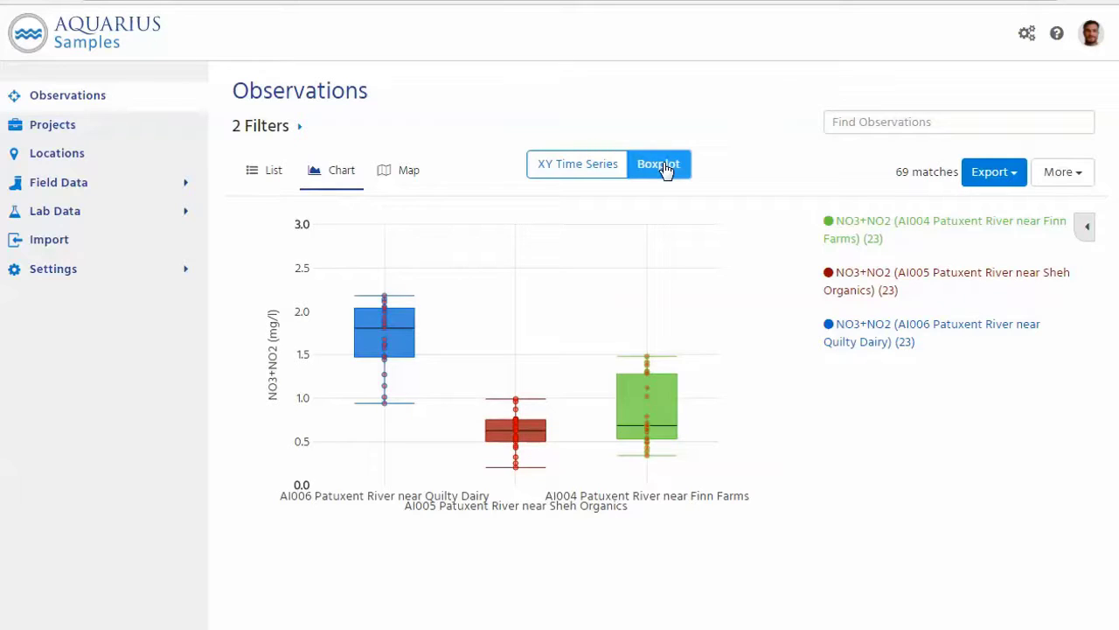
left_click(595, 169)
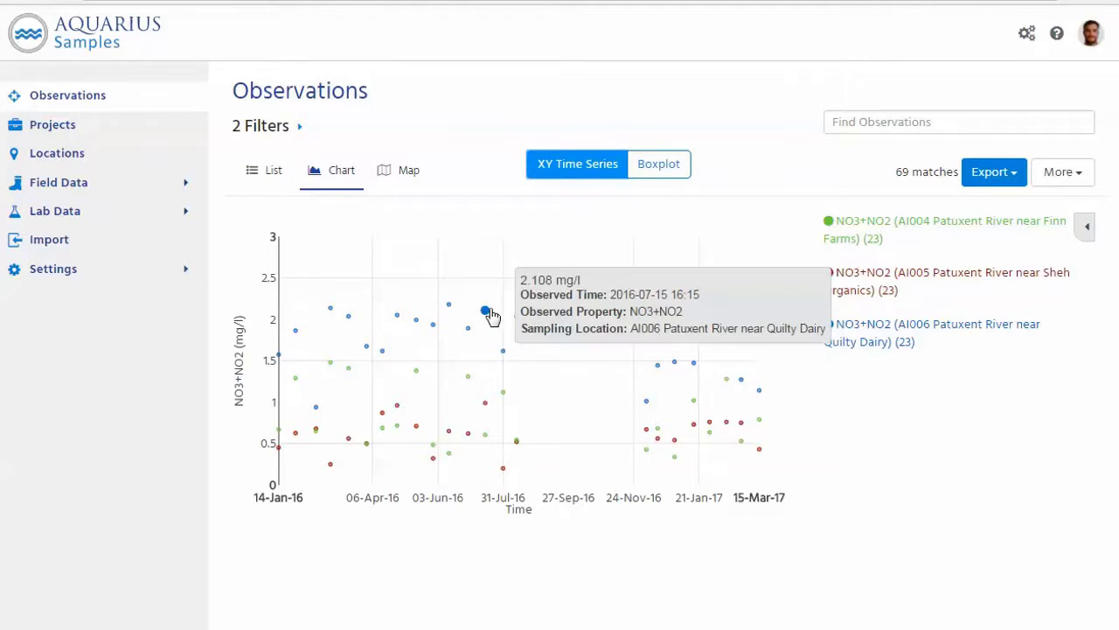
mouse_move(414, 320)
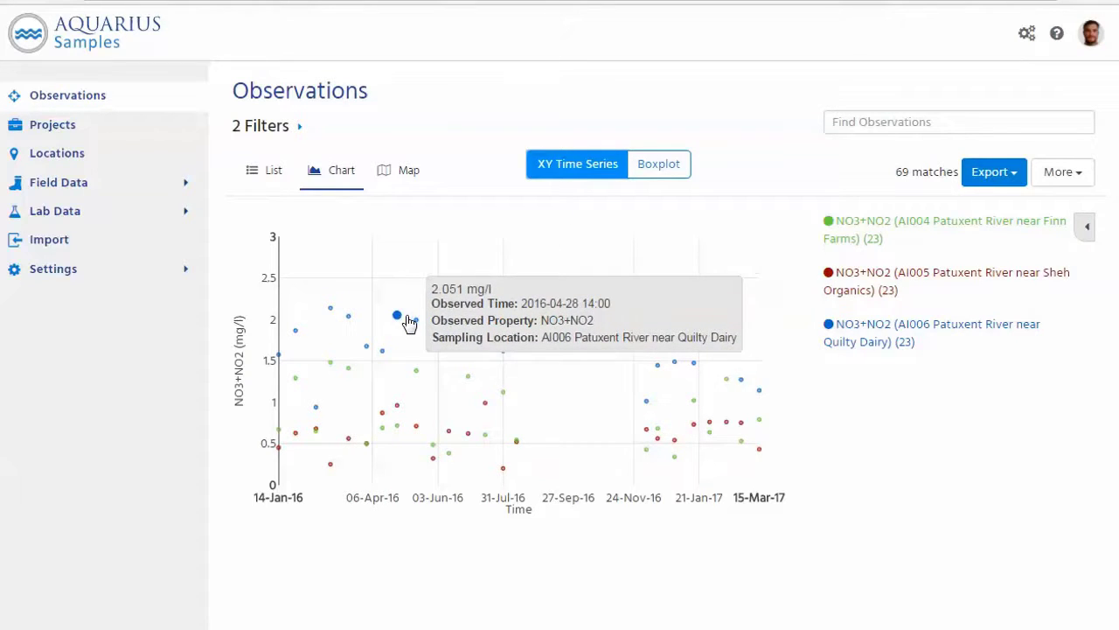
left_click(332, 312)
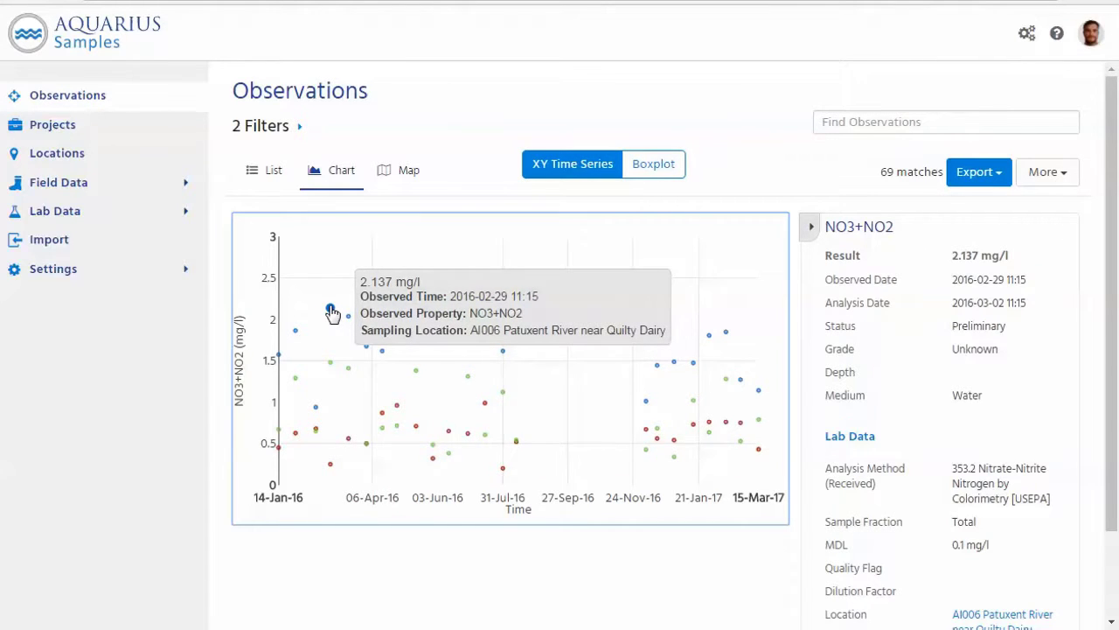
left_click(469, 583)
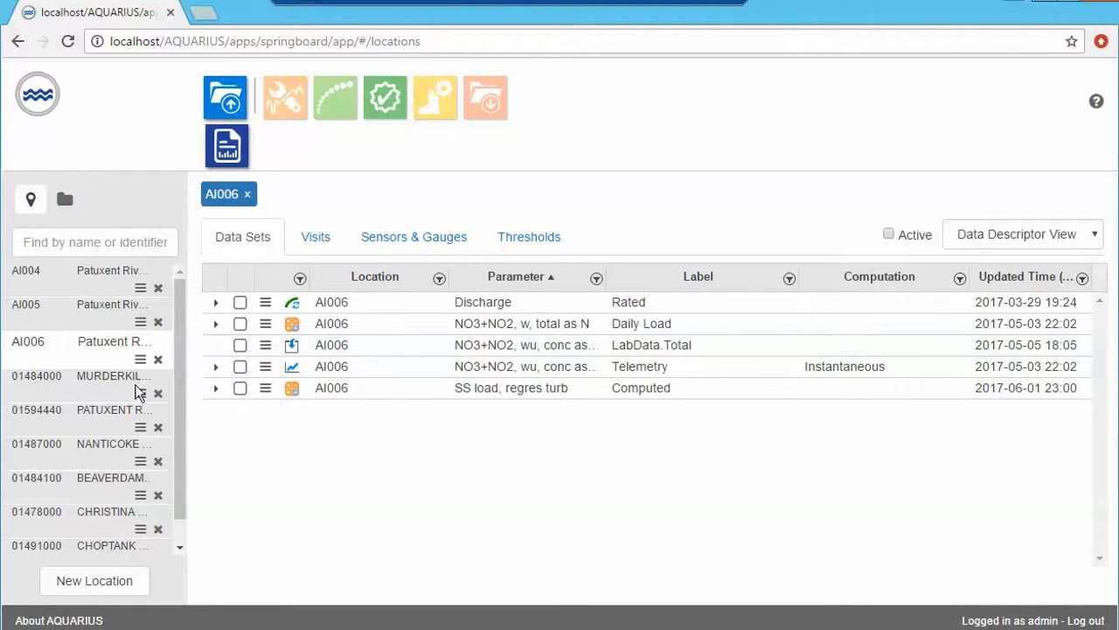
Go back to location AI006's five data sets and select the NO3+NO2 Telemetry series.
left_click(107, 385)
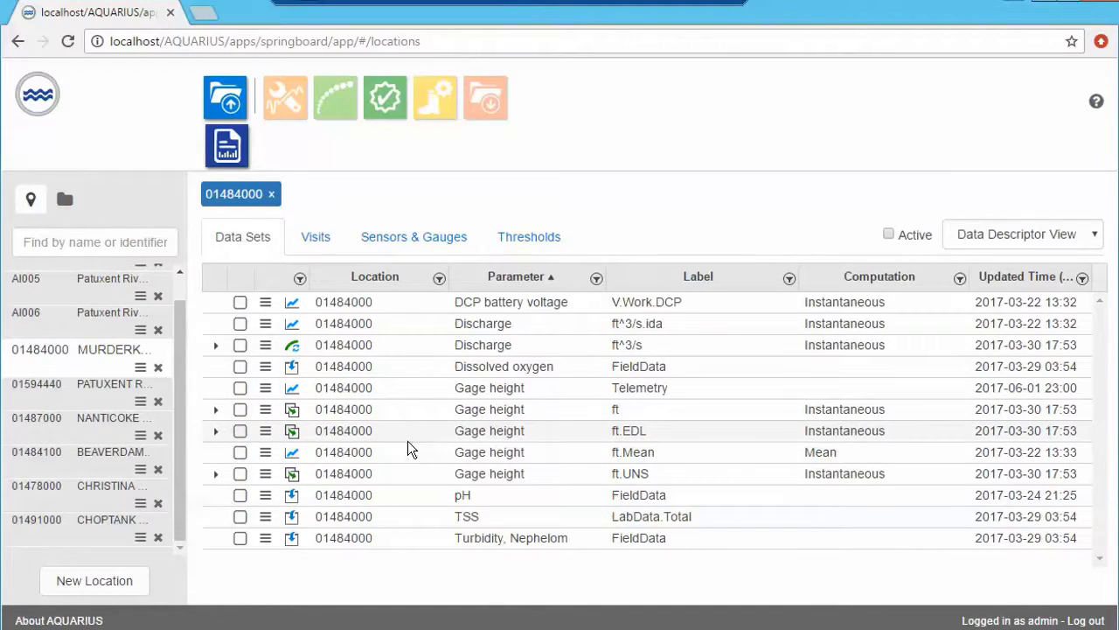
left_click(112, 321)
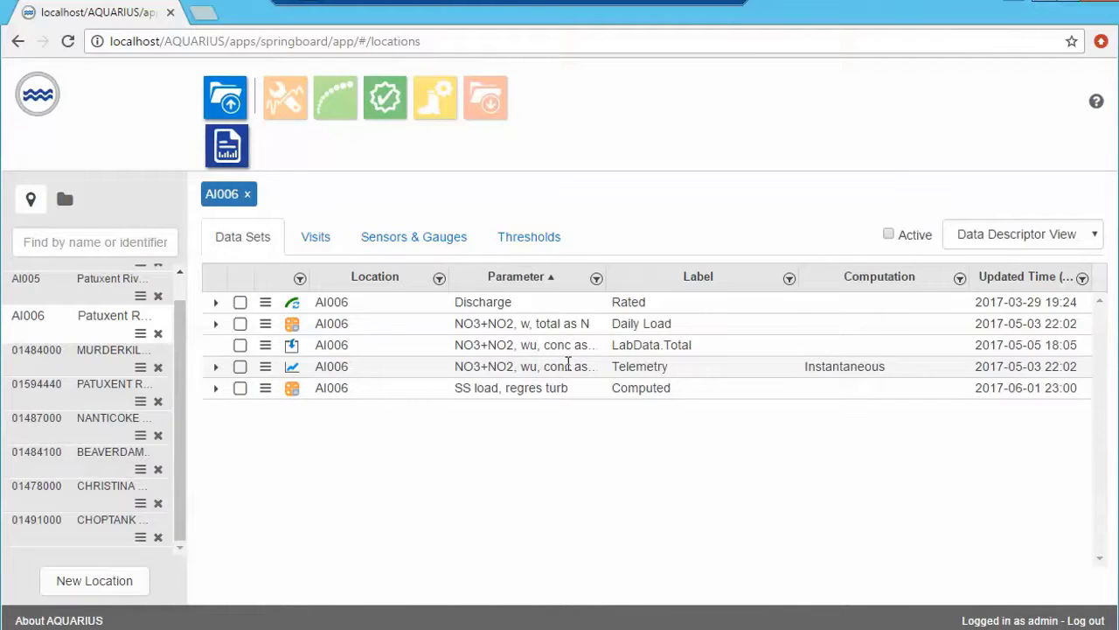
left_click_drag(632, 366, 618, 345)
left_click(682, 369)
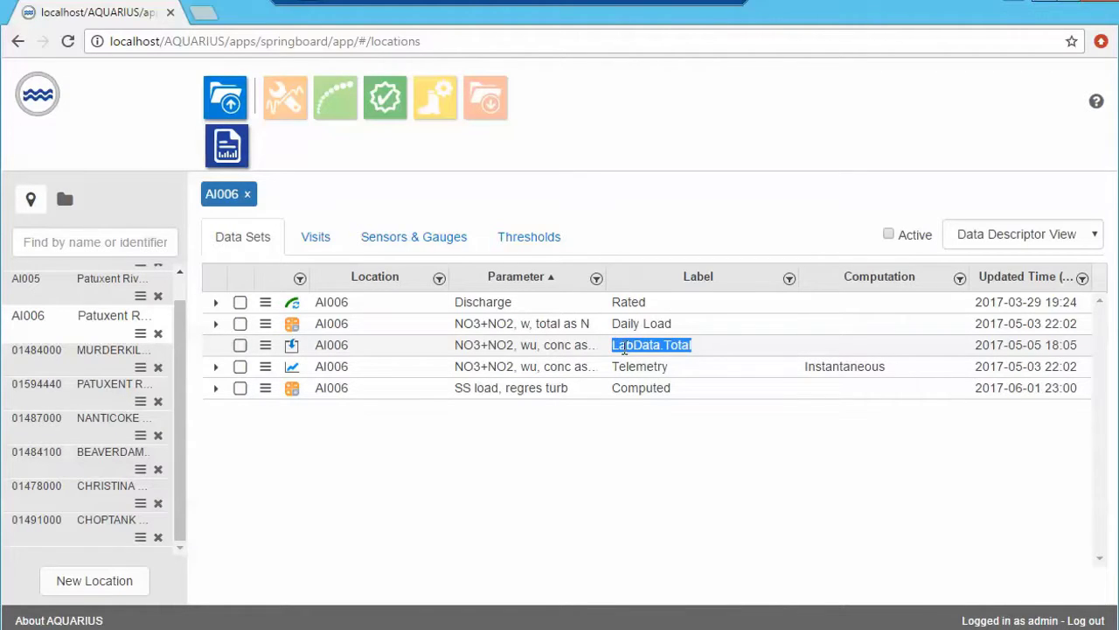
left_click(624, 348)
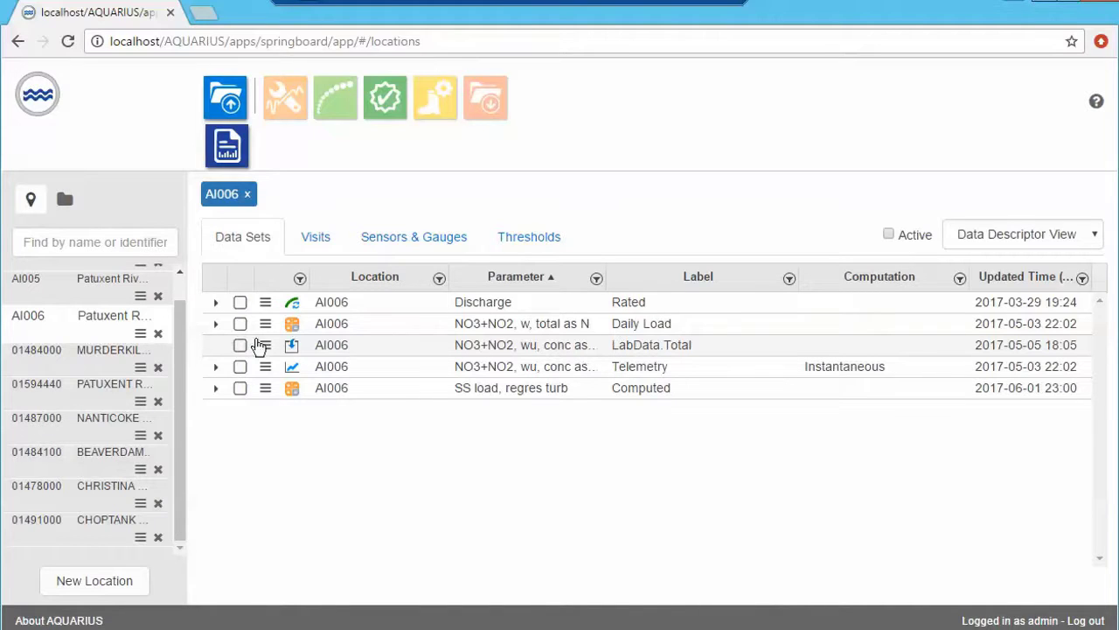
Select both AI006's NO3+NO2 Telemetry and LabData.Total series together.
left_click(240, 368)
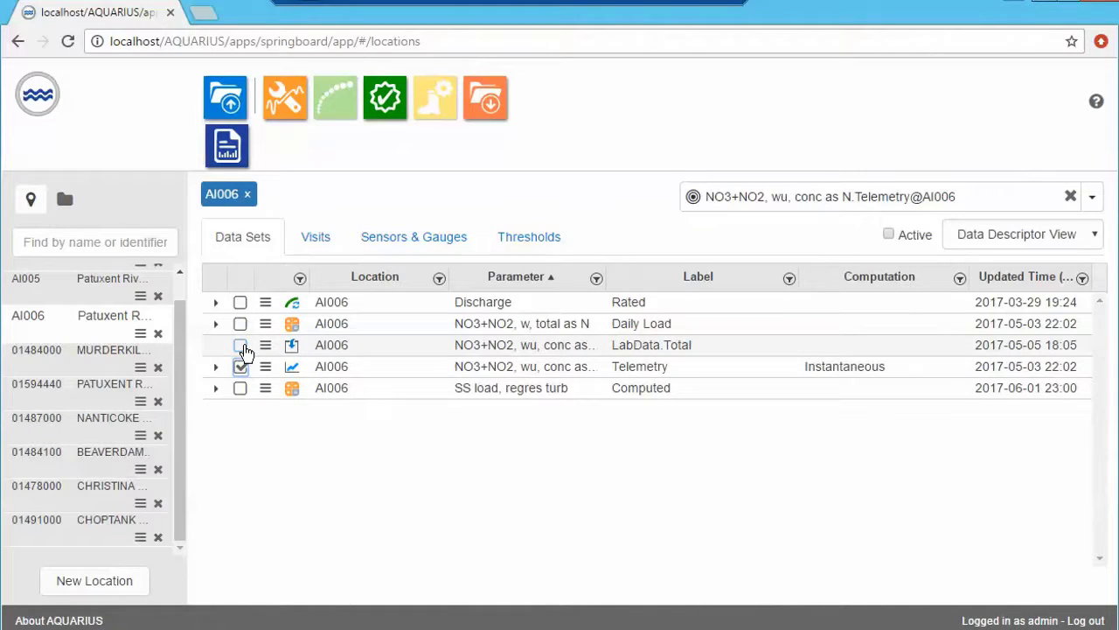
left_click(241, 345)
left_click(286, 99)
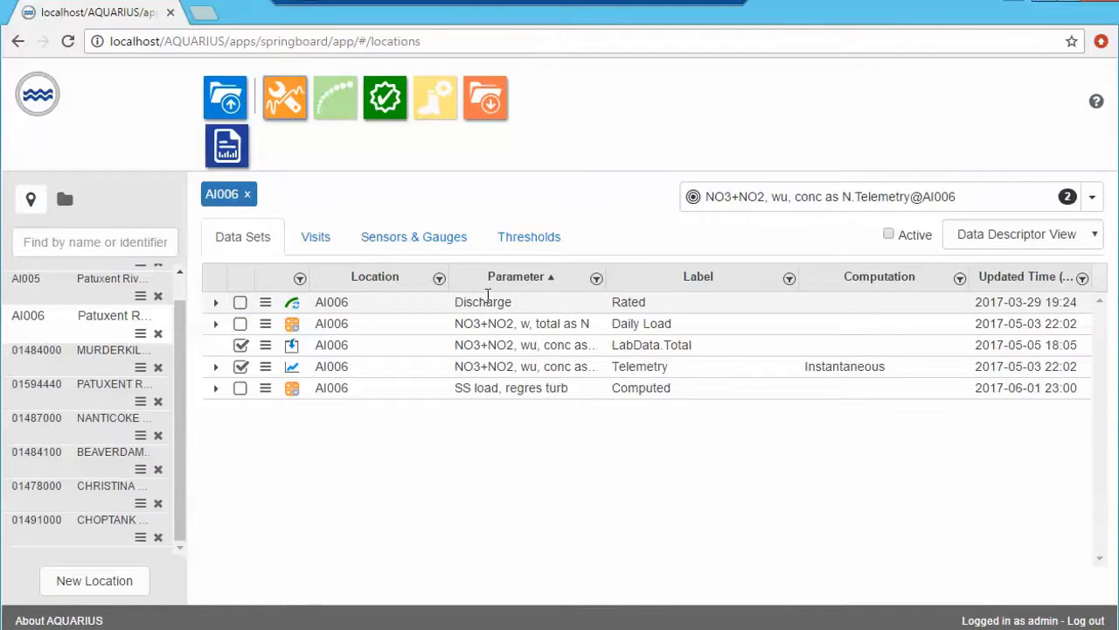
Open the Daily Load series' attribute details and read the load calculation description.
left_click(266, 324)
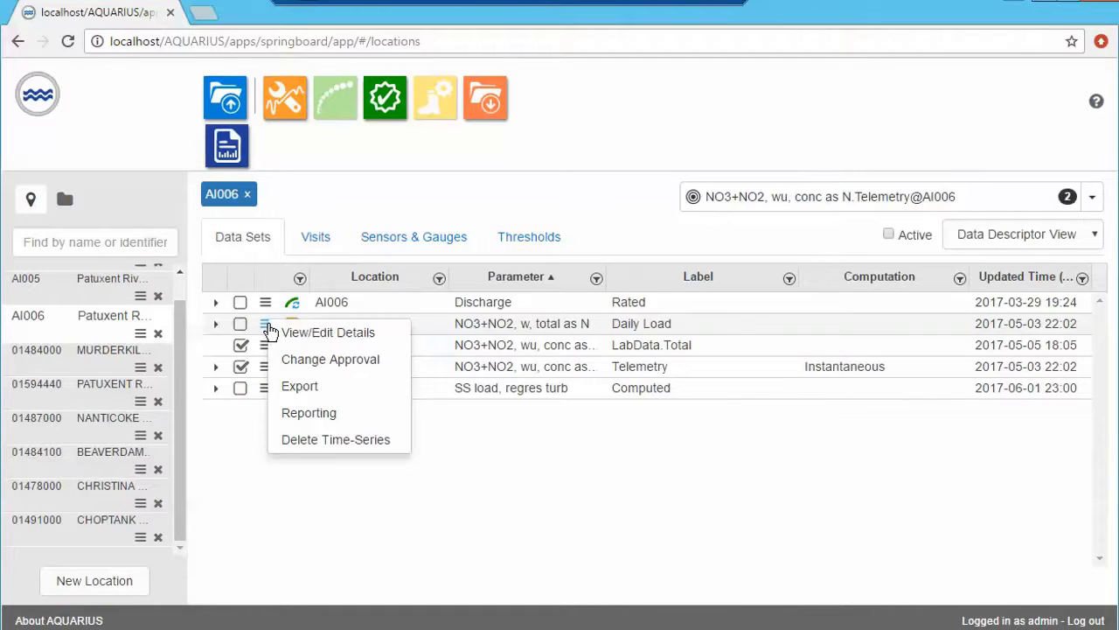
left_click(297, 334)
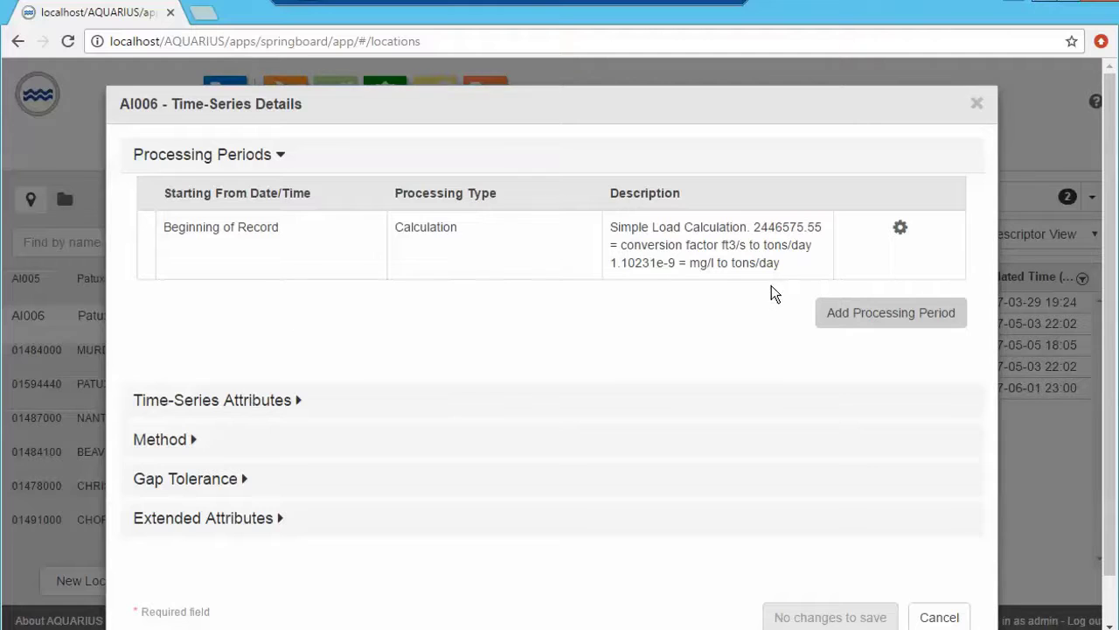
left_click_drag(786, 266, 612, 226)
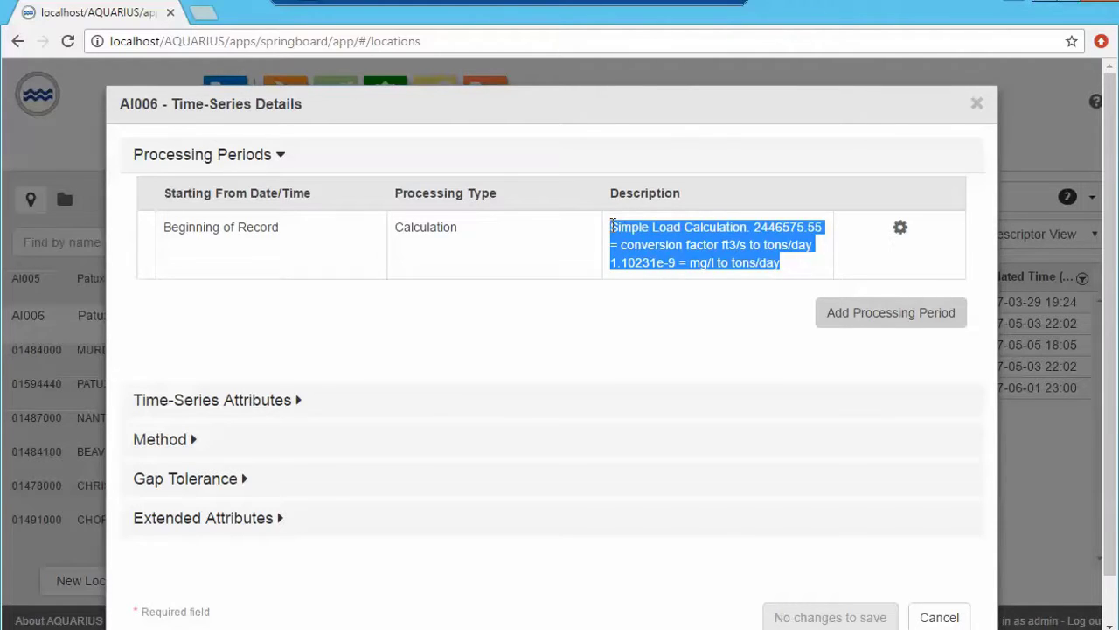
left_click(650, 229)
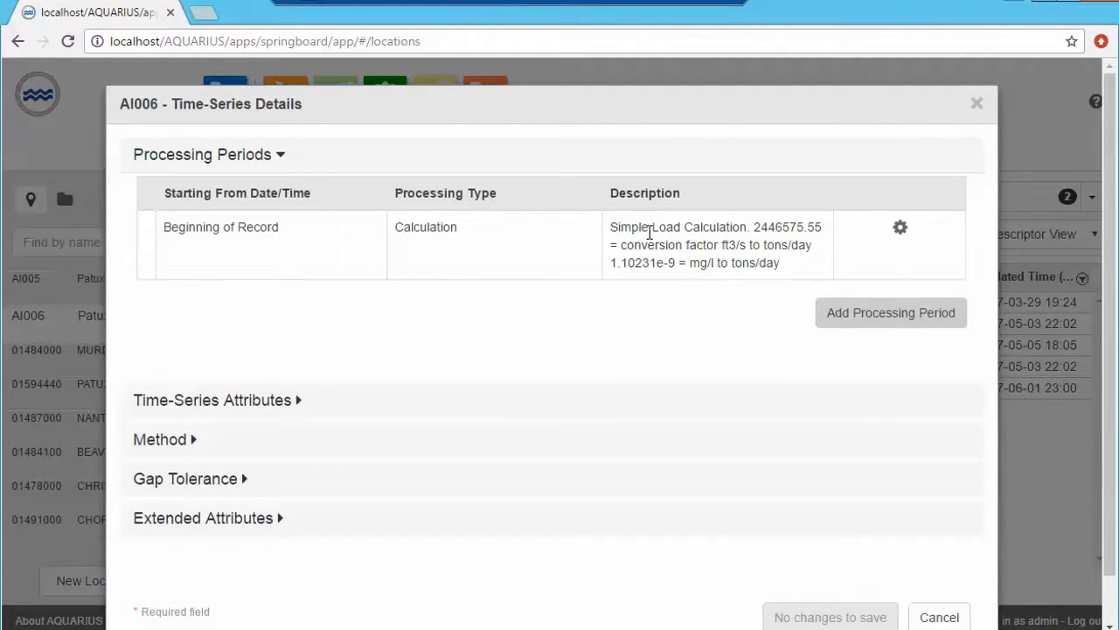
Review the processing period's input series and load formula, cancel both dialogs, and deselect LabData.Total.
left_click(902, 229)
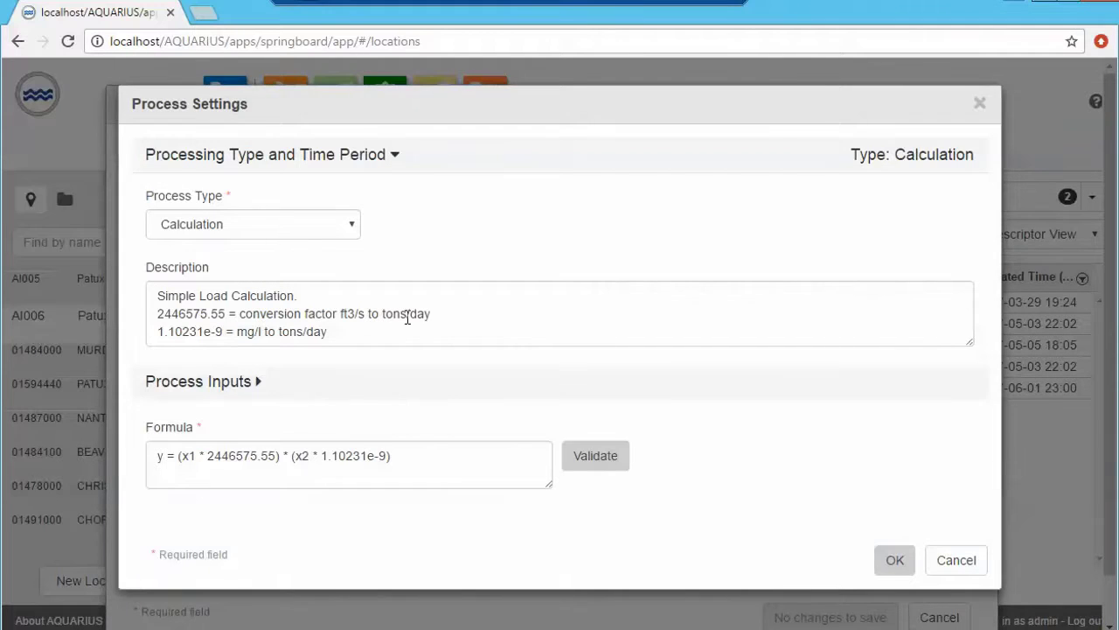
left_click(260, 382)
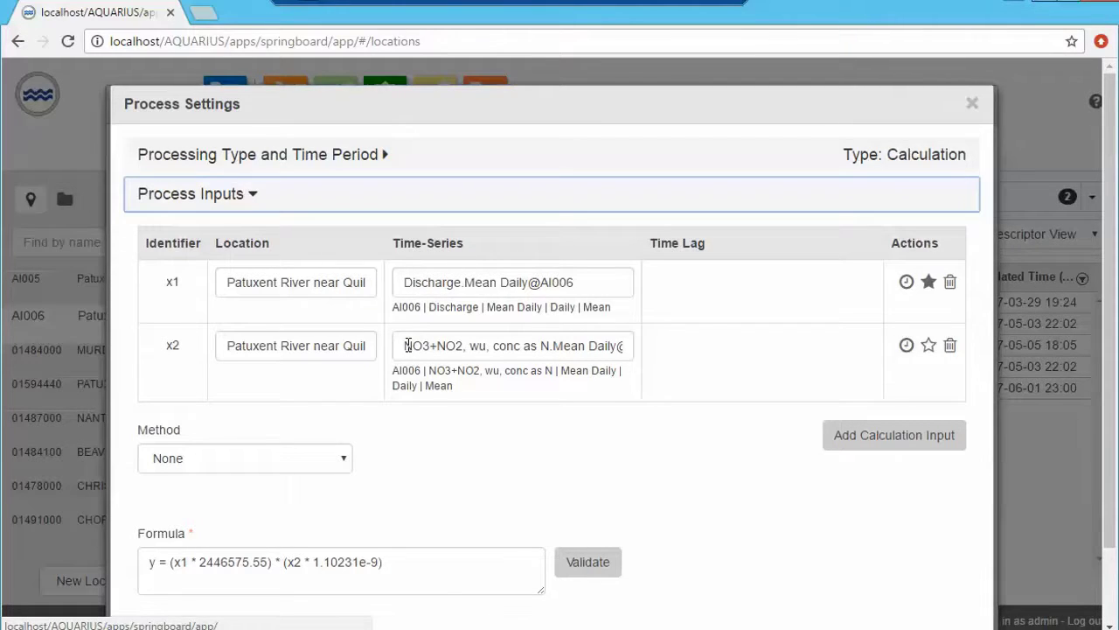
left_click_drag(384, 561, 125, 557)
left_click(393, 567)
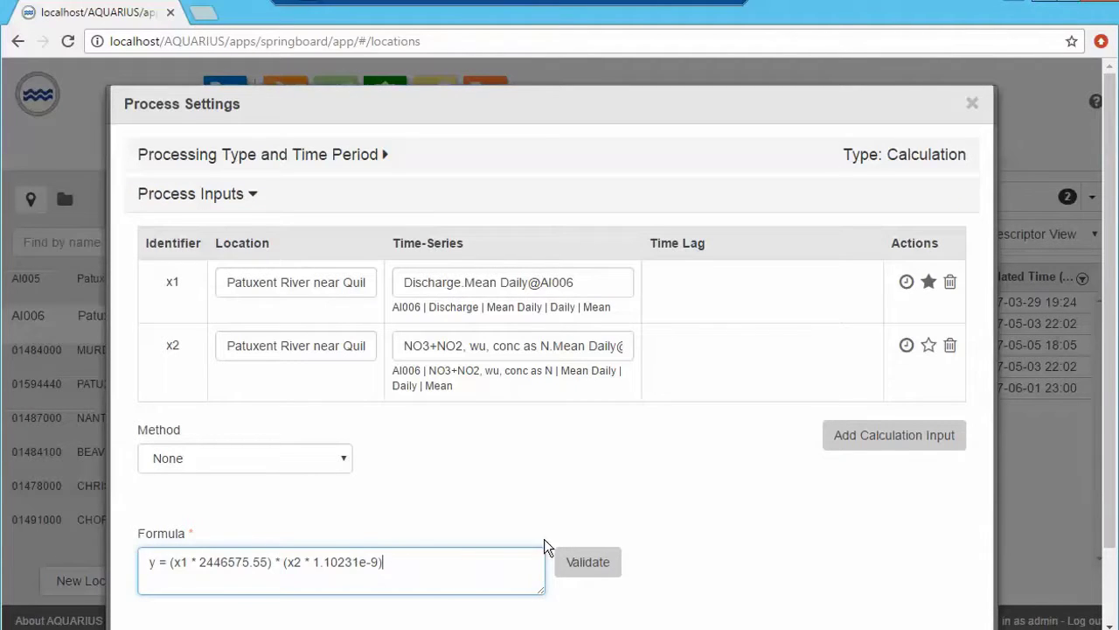
scroll(935, 542, "down", 1)
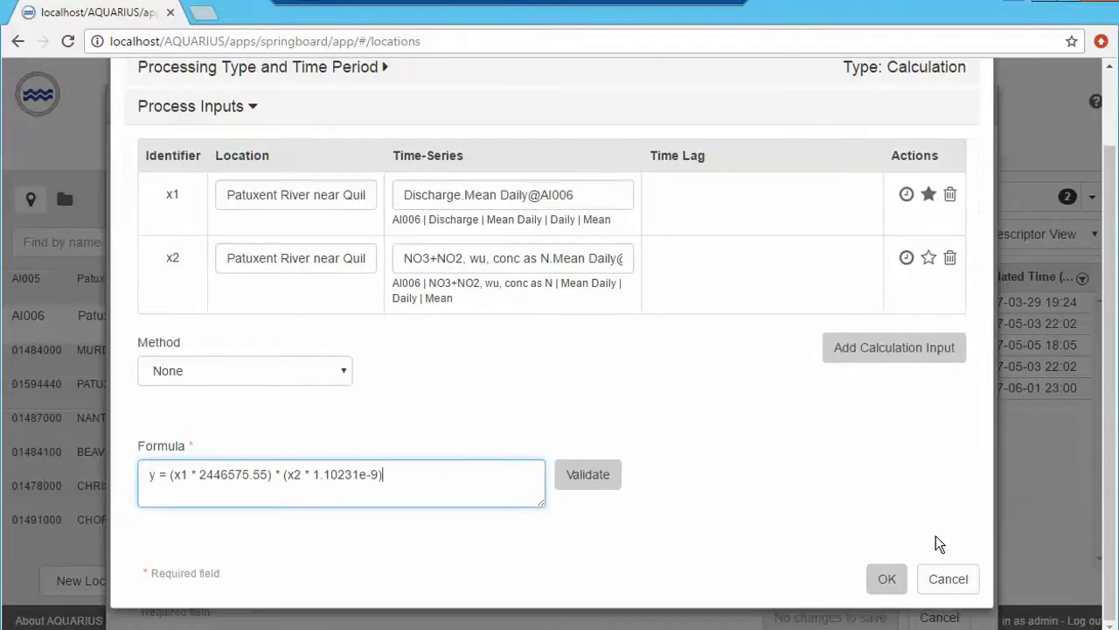
left_click(951, 580)
left_click(943, 618)
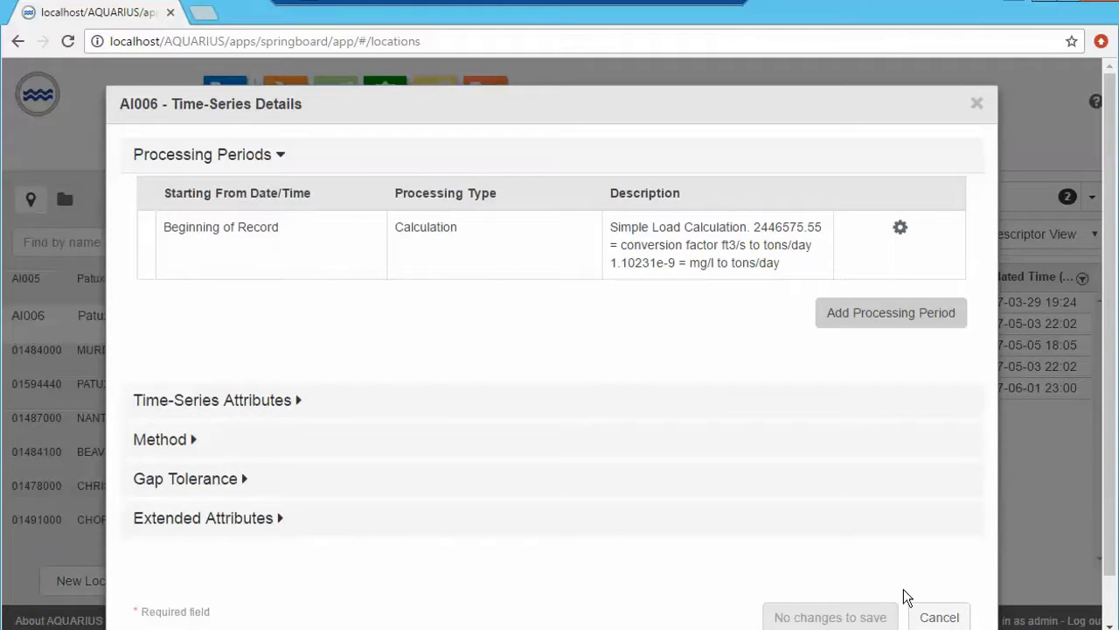
left_click(240, 366)
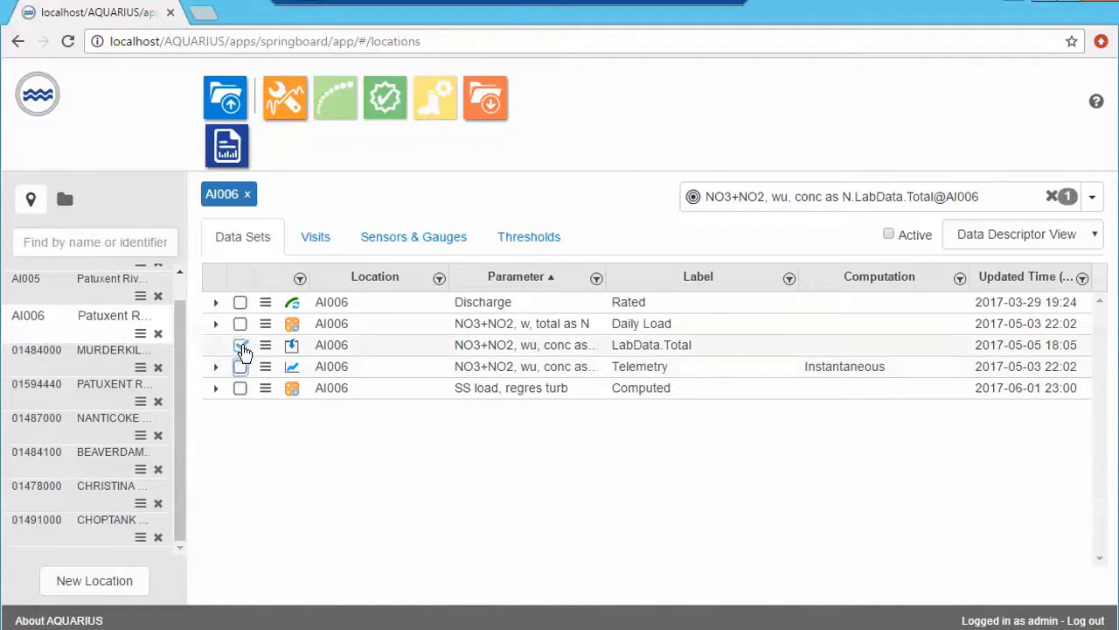
Select only the NO3+NO2 Daily Load series and expand SS load to show its Turbidity and Discharge inputs.
left_click(241, 344)
left_click(241, 323)
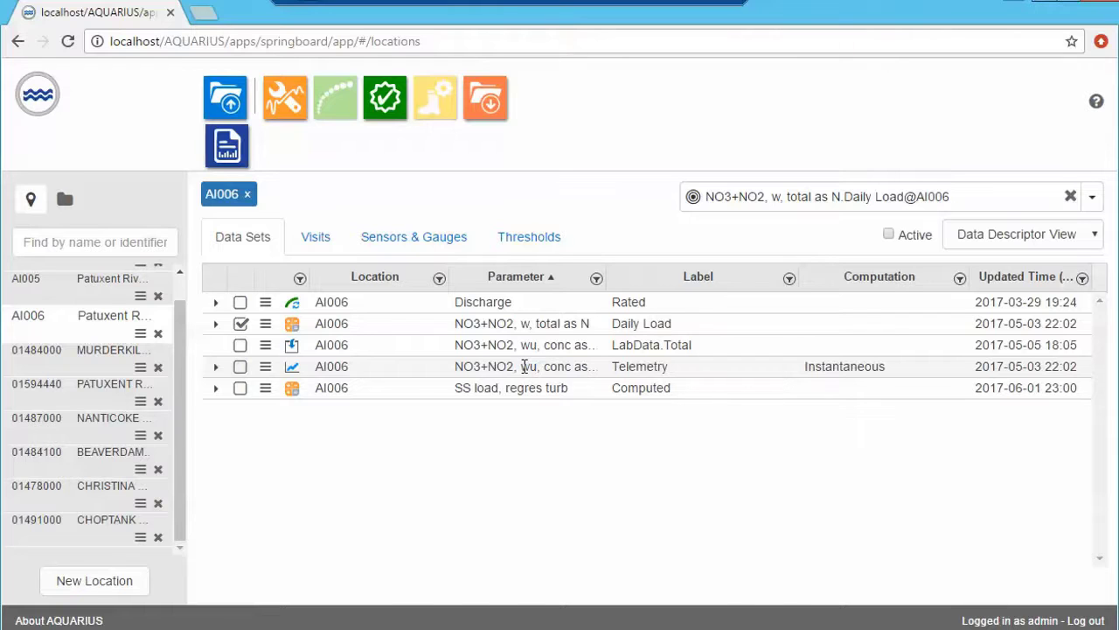
left_click(215, 390)
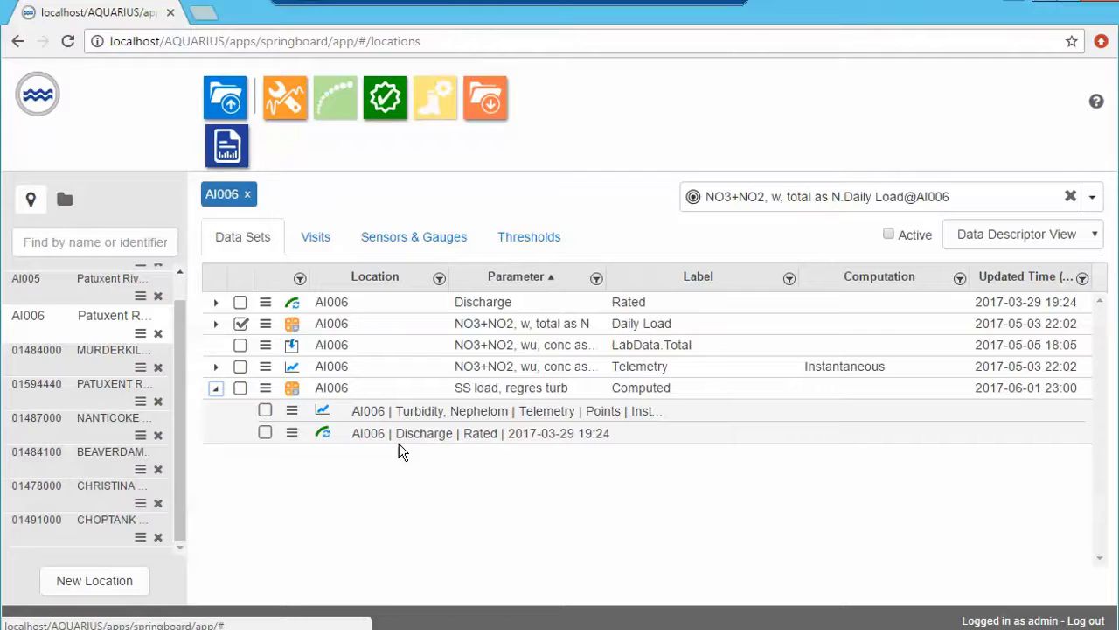
left_click(266, 390)
left_click(312, 400)
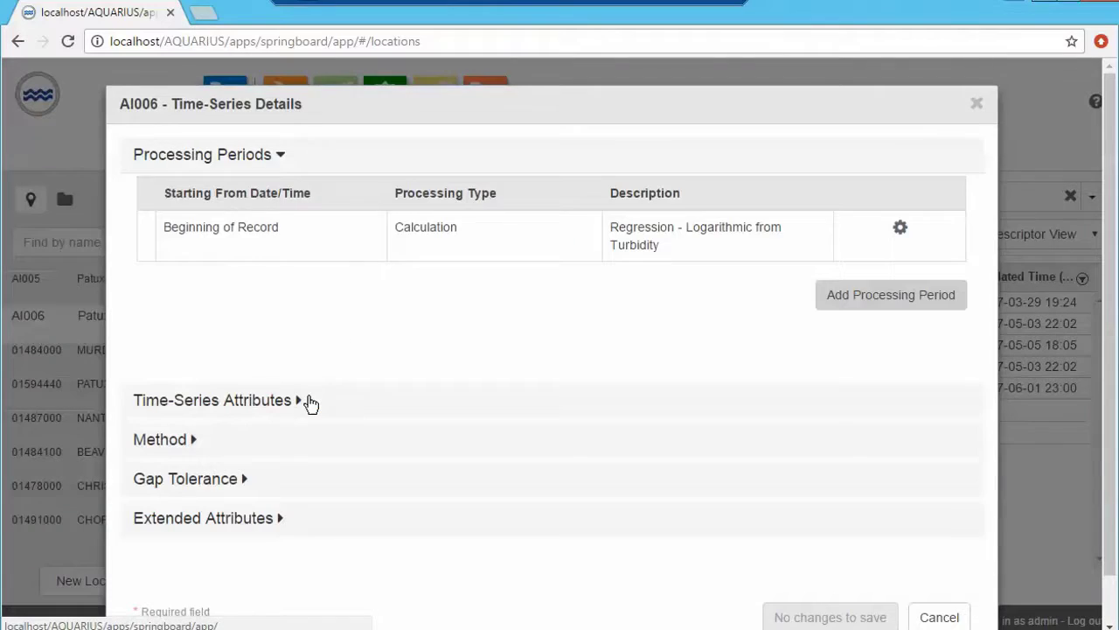
left_click_drag(662, 245, 609, 226)
left_click(658, 235)
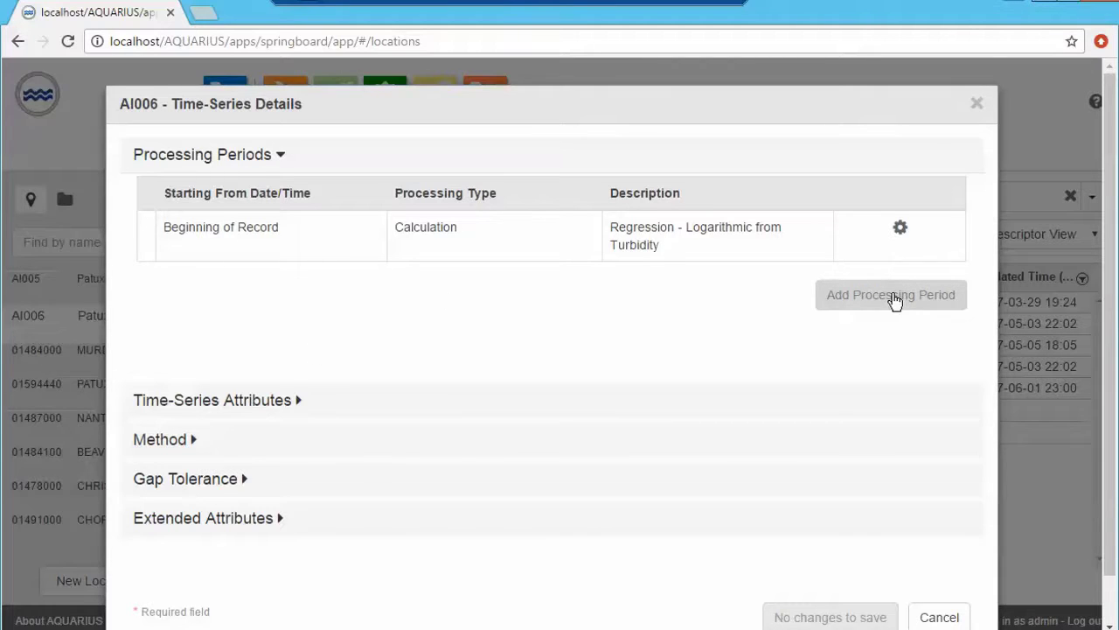
left_click(900, 227)
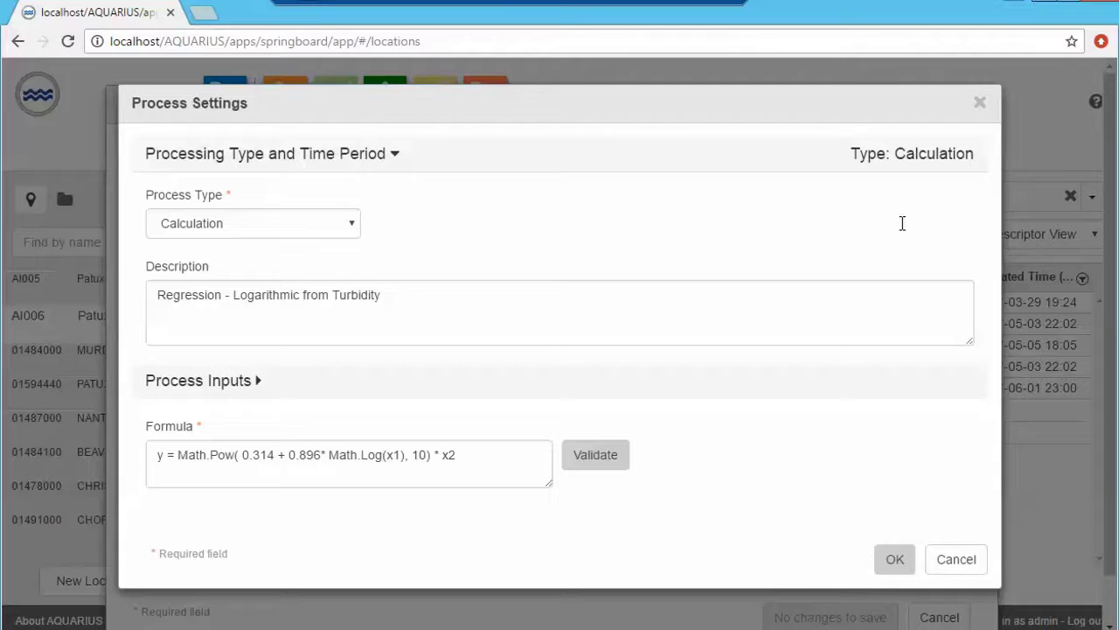
left_click(258, 385)
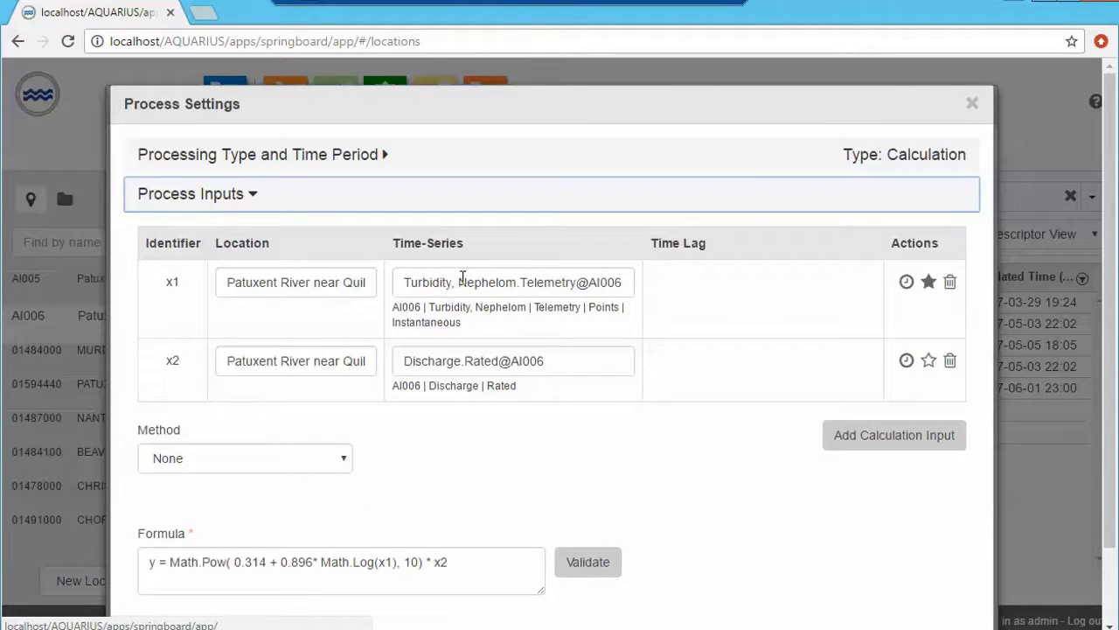
left_click_drag(416, 282, 580, 281)
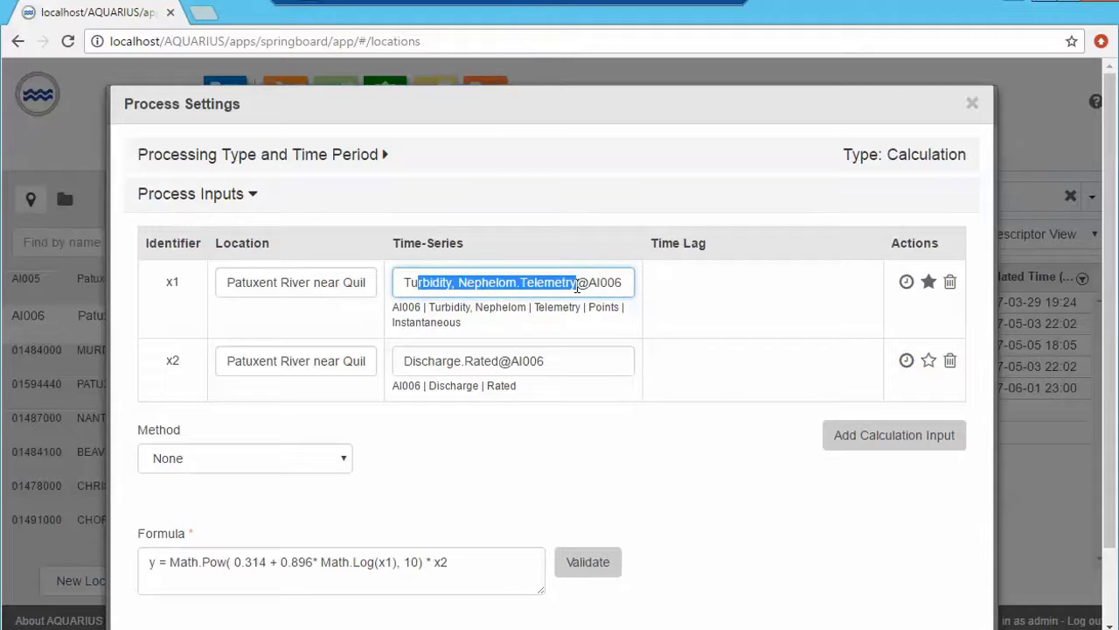
left_click(577, 284)
left_click(424, 361)
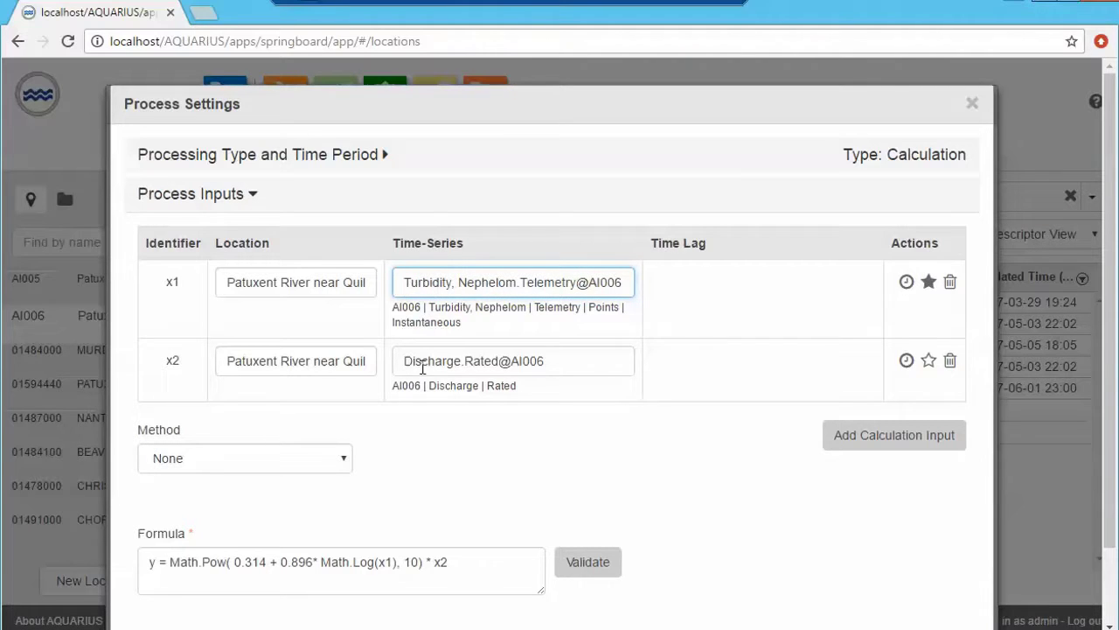
left_click(505, 356, "shift")
key("Right")
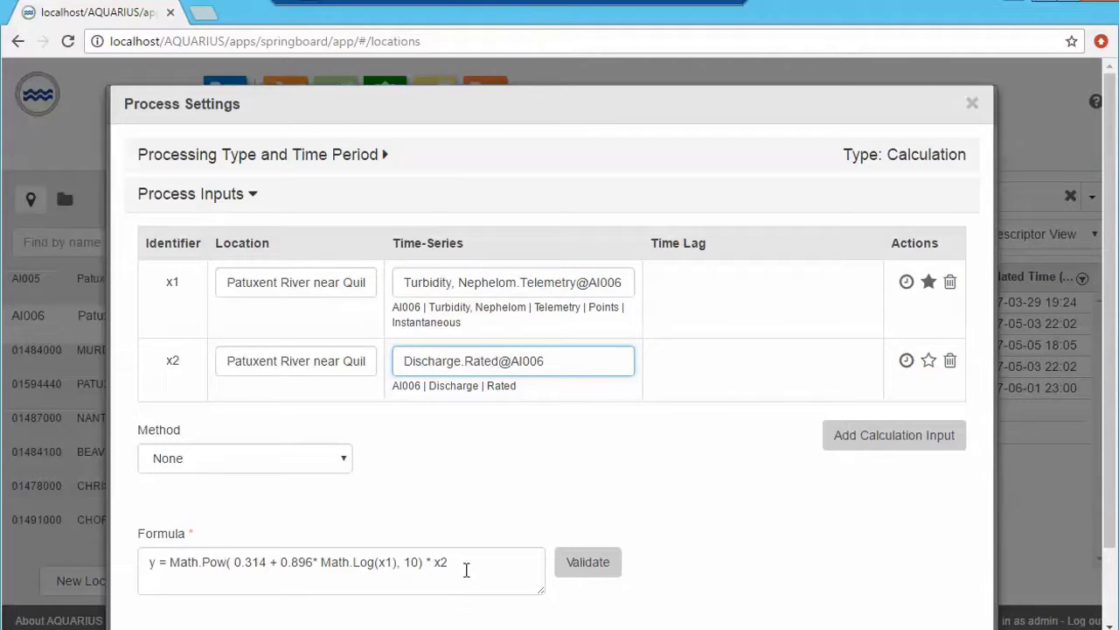
left_click_drag(467, 569, 148, 563)
left_click(295, 570)
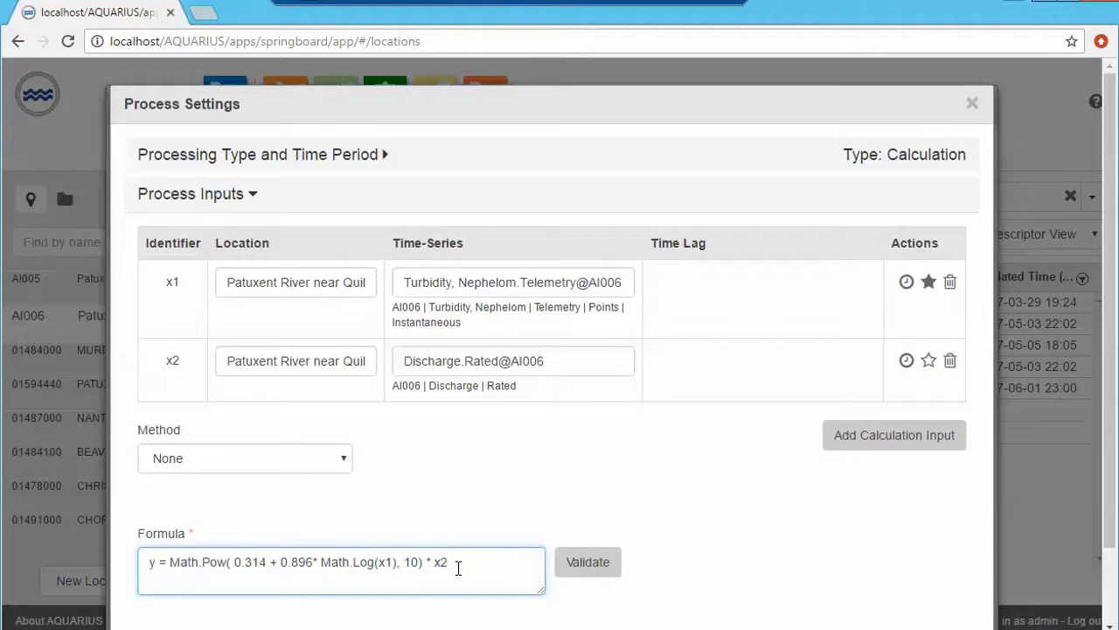
scroll(935, 492, "down", 1)
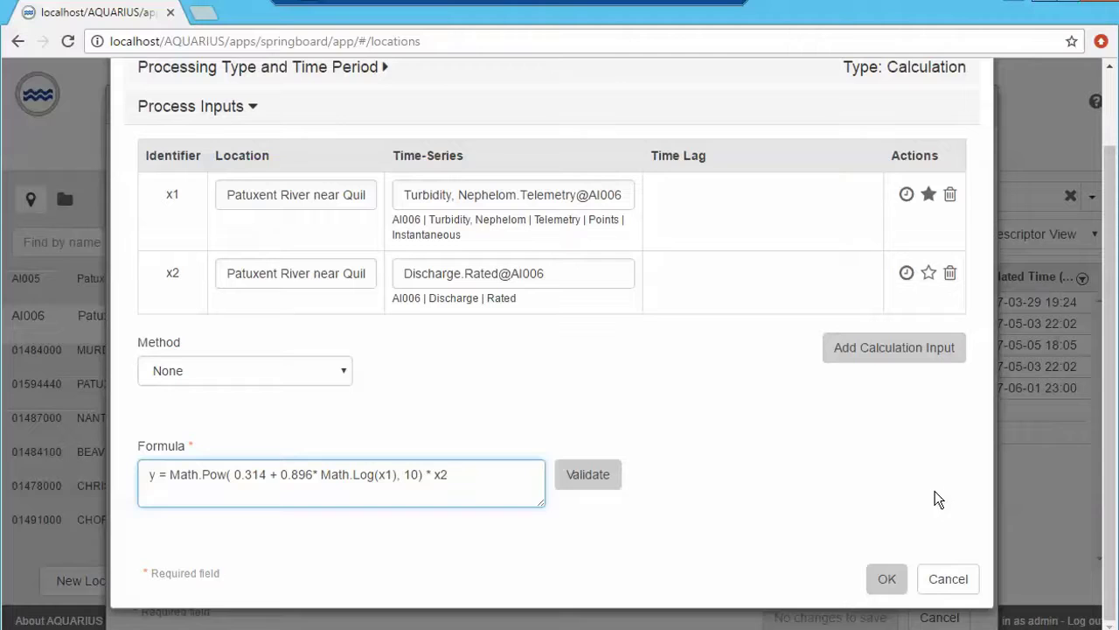
left_click(957, 584)
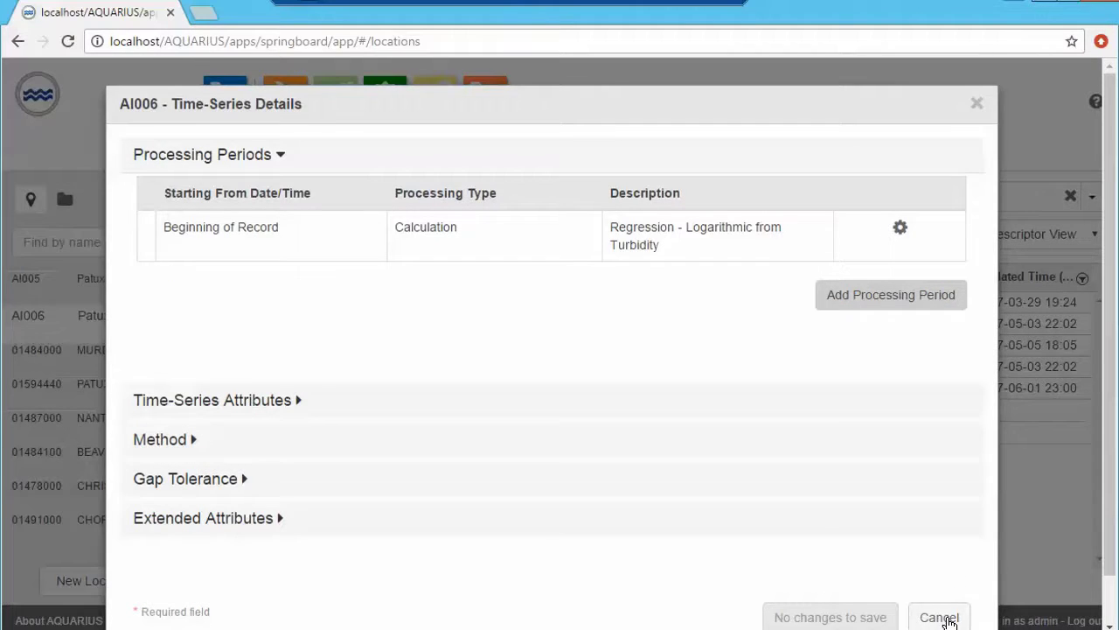
left_click(948, 618)
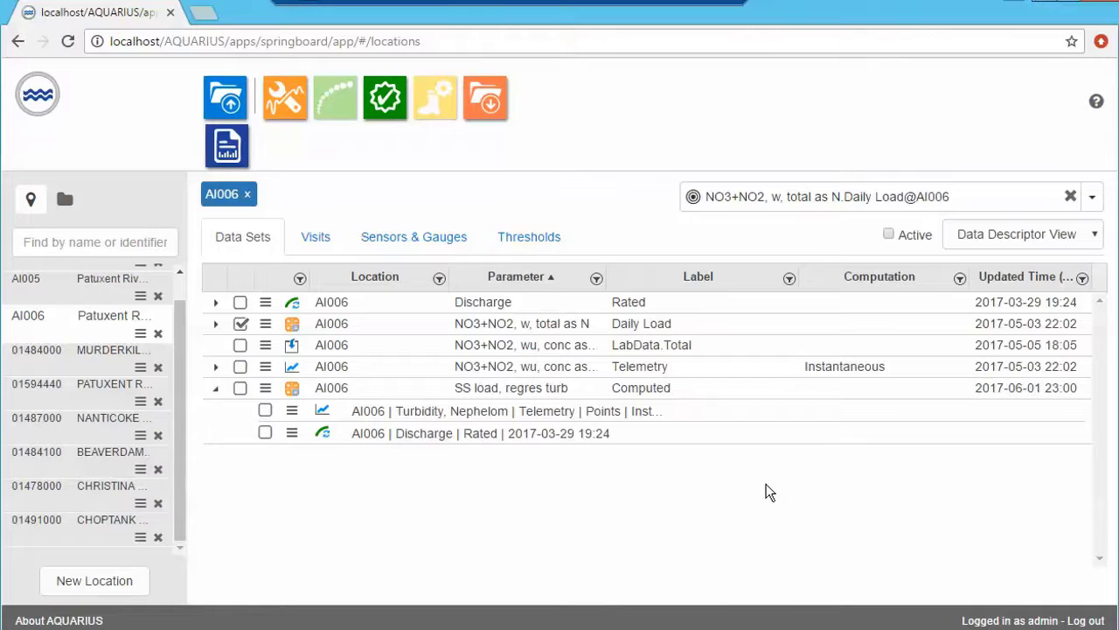